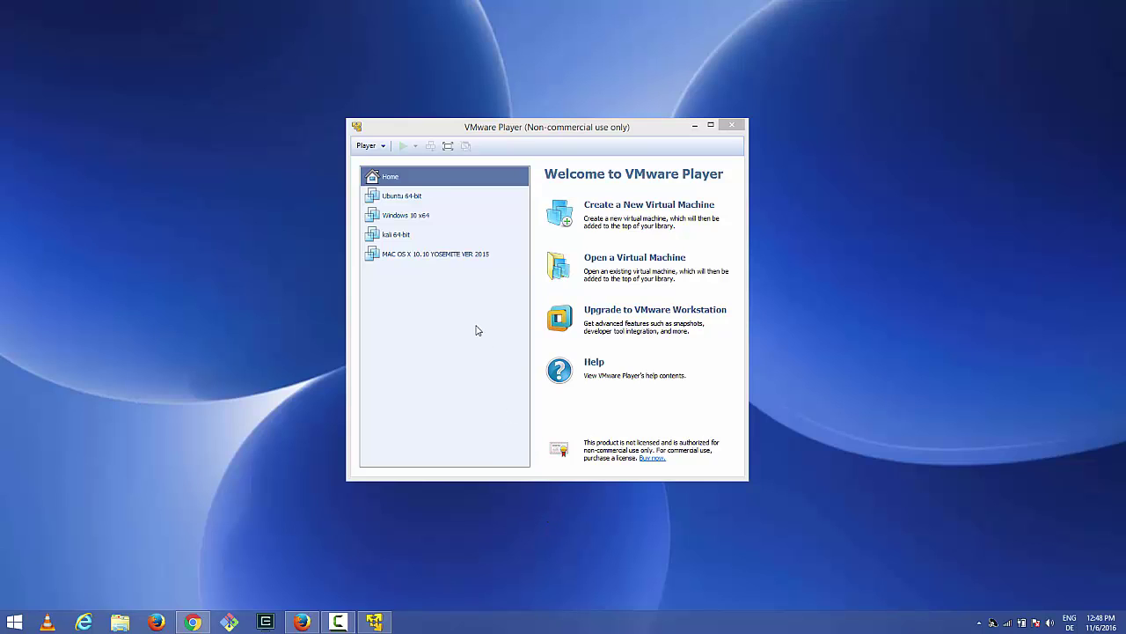
Step: Try powering on the Ubuntu 64-bit virtual machine and dismiss the error that appears
click(389, 198)
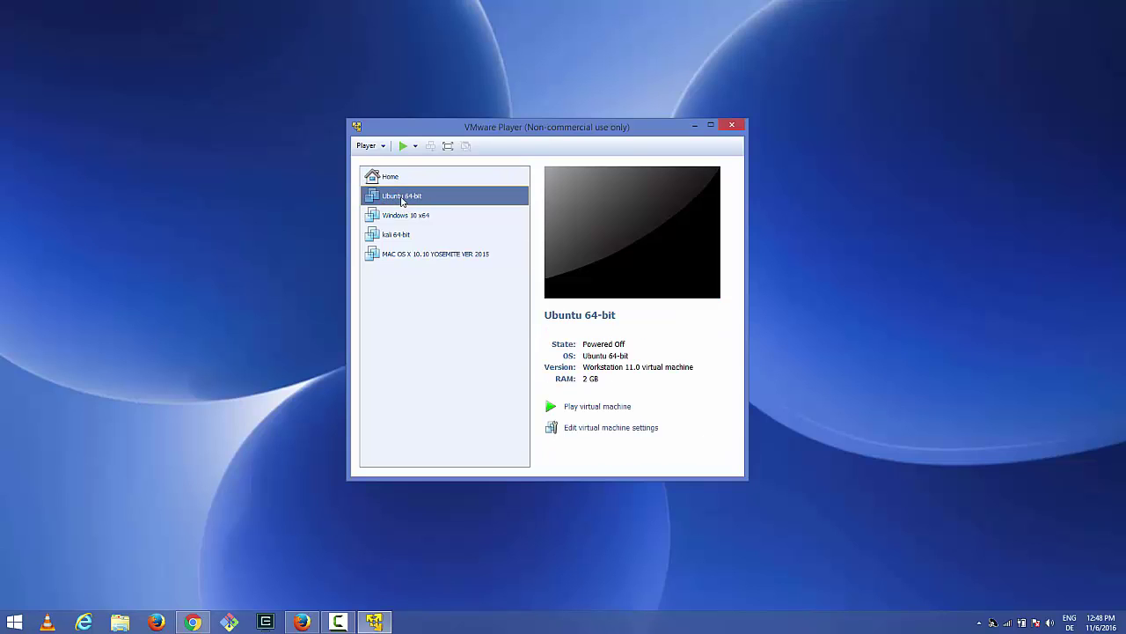
click(403, 146)
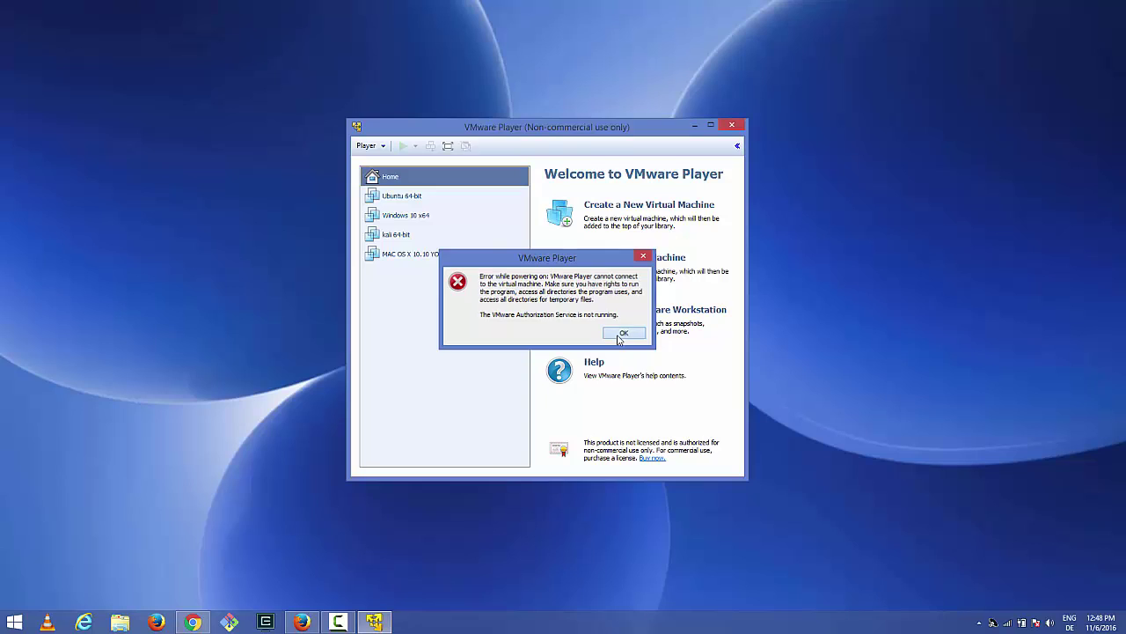
click(622, 334)
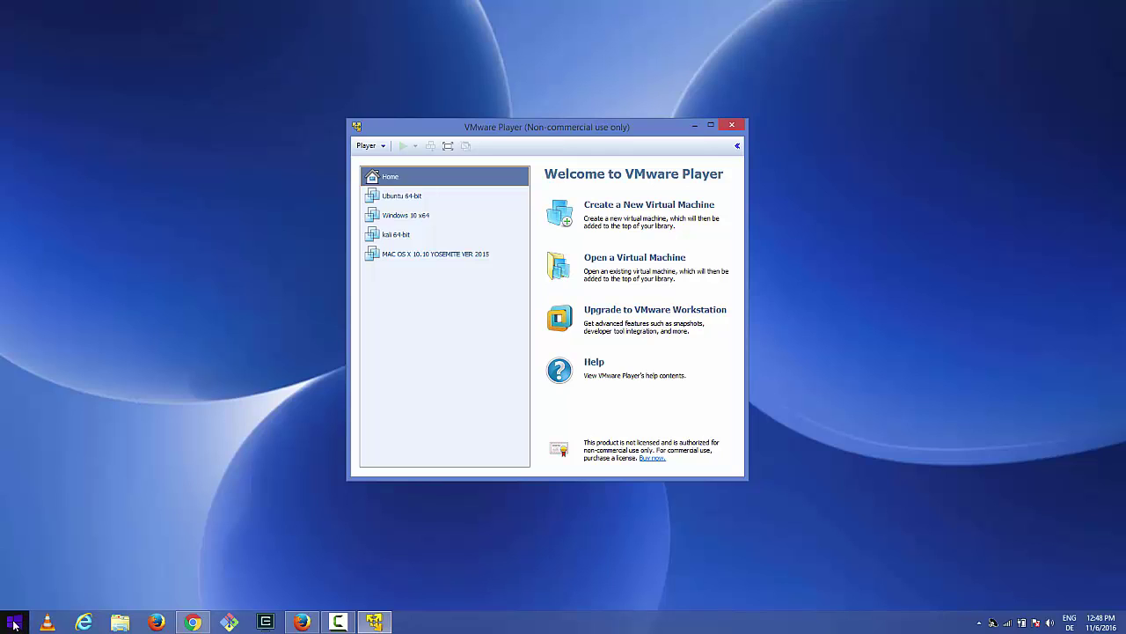
Step: Bring up the Run dialog and replace 'calc' in its Open field with 'ms'
right_click(15, 619)
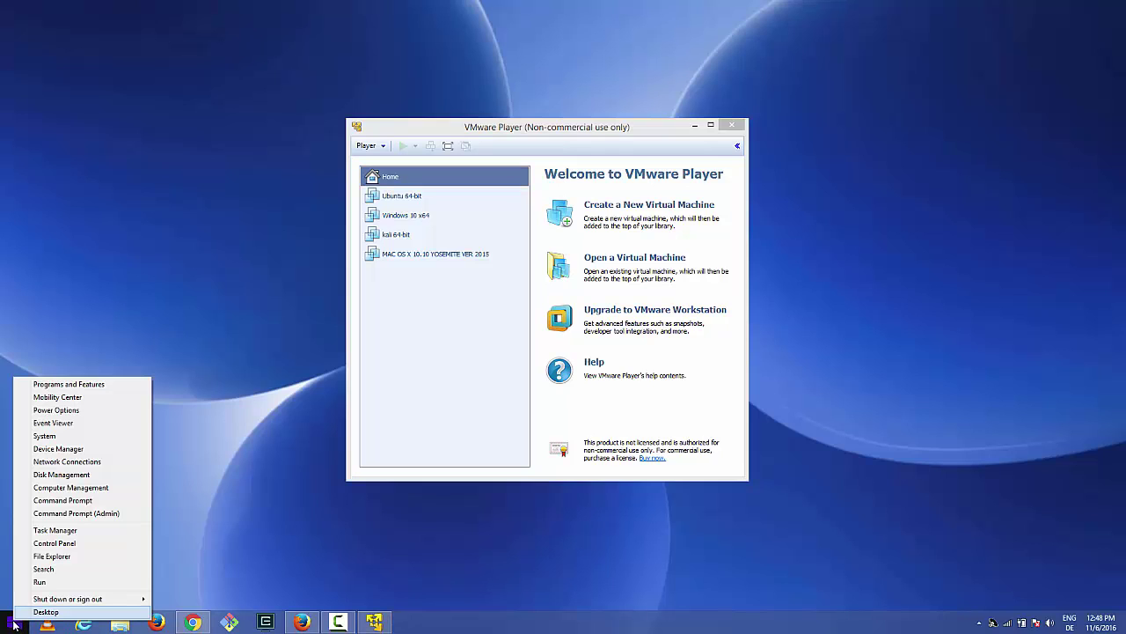
click(39, 583)
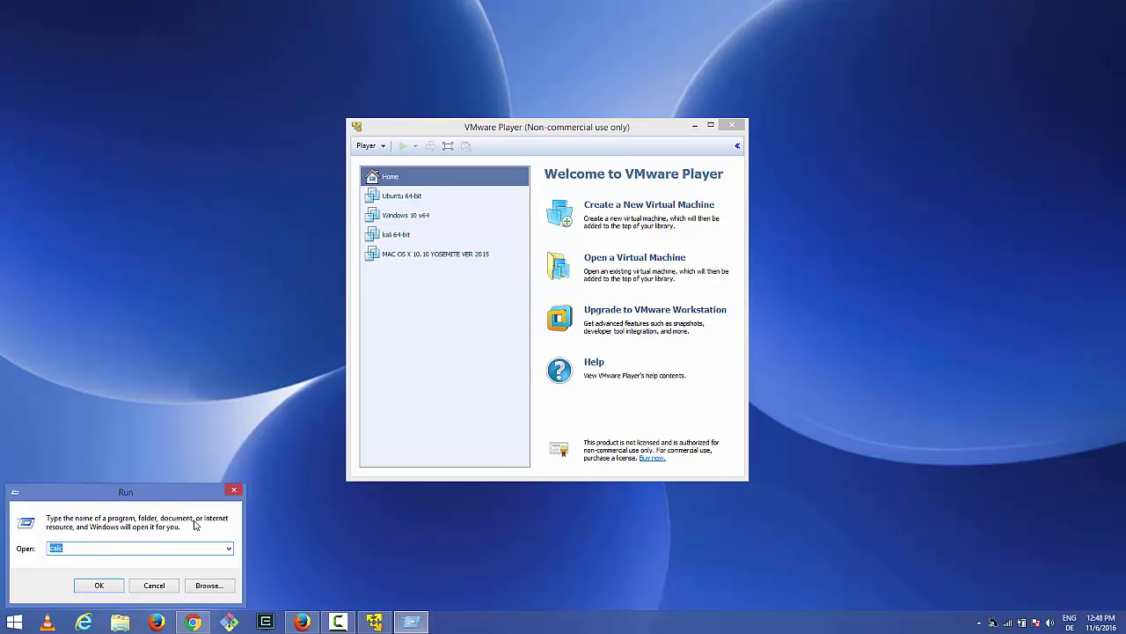
click(234, 491)
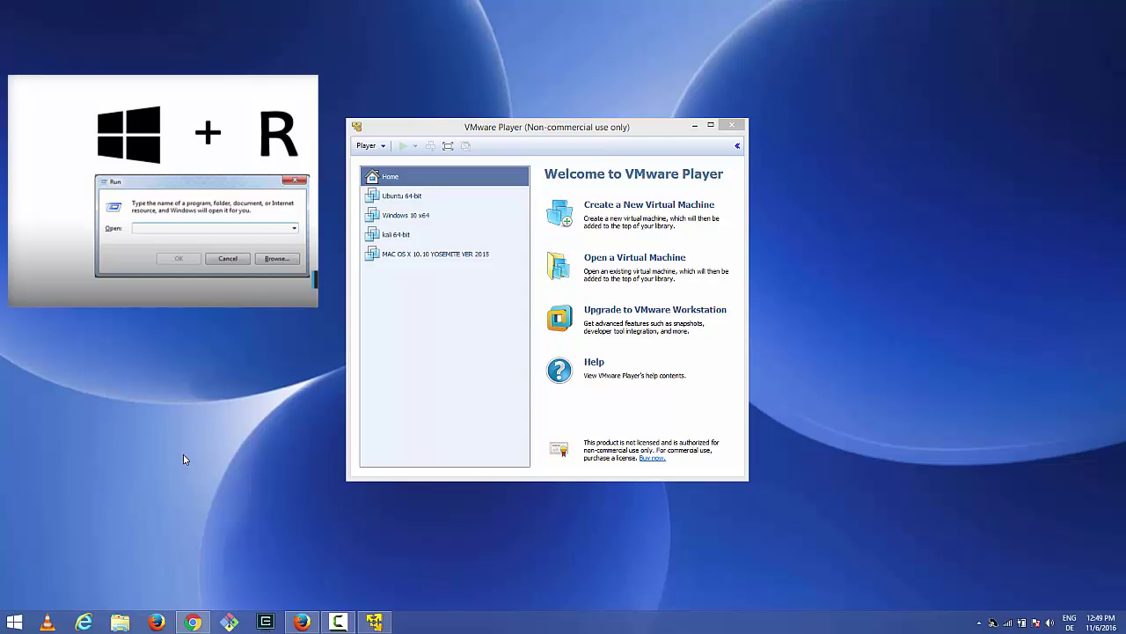
key(super+r)
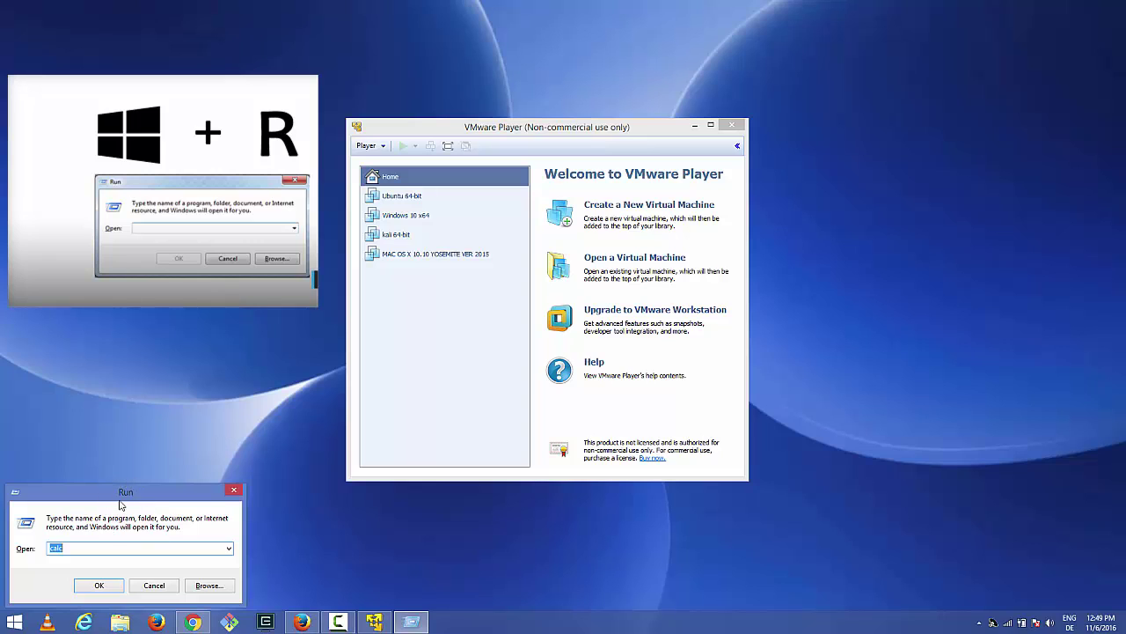
click(90, 549)
key(BackSpace)
key(BackSpace)
key(BackSpace)
key(BackSpace)
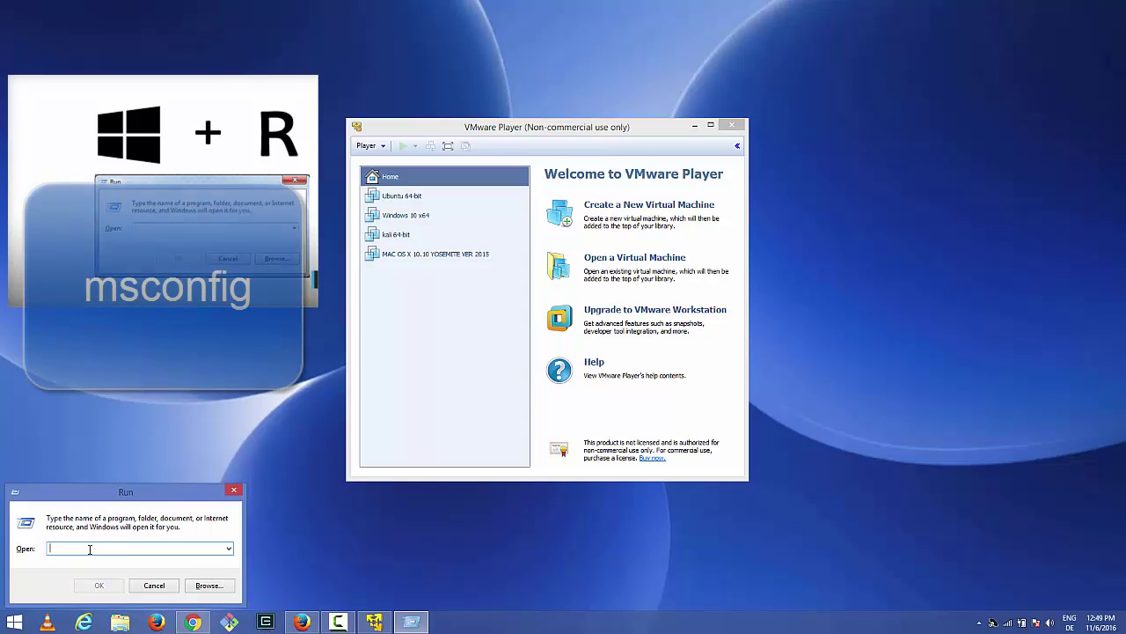
text(msconfig)
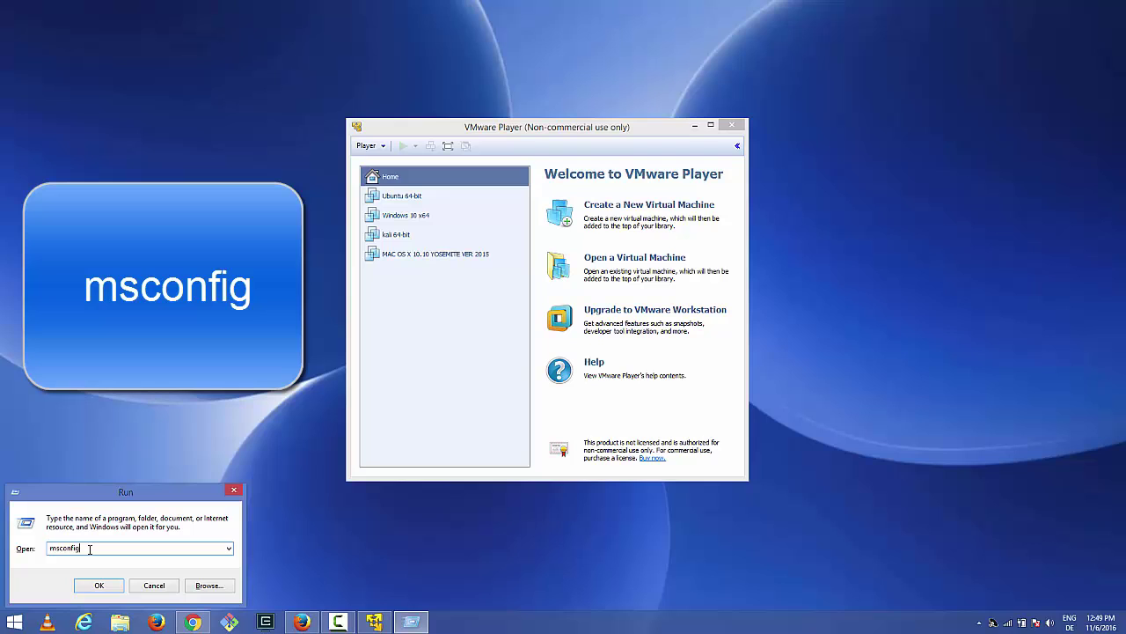
Step: Launch msconfig and show the System Configuration Services list
key(Return)
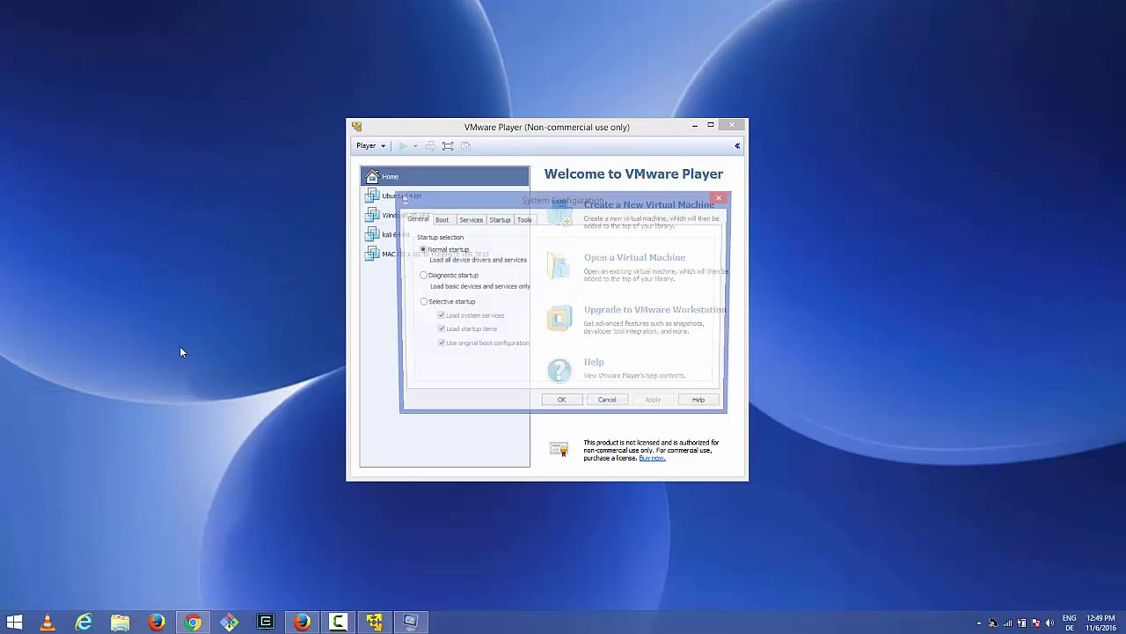
drag(549, 201, 399, 213)
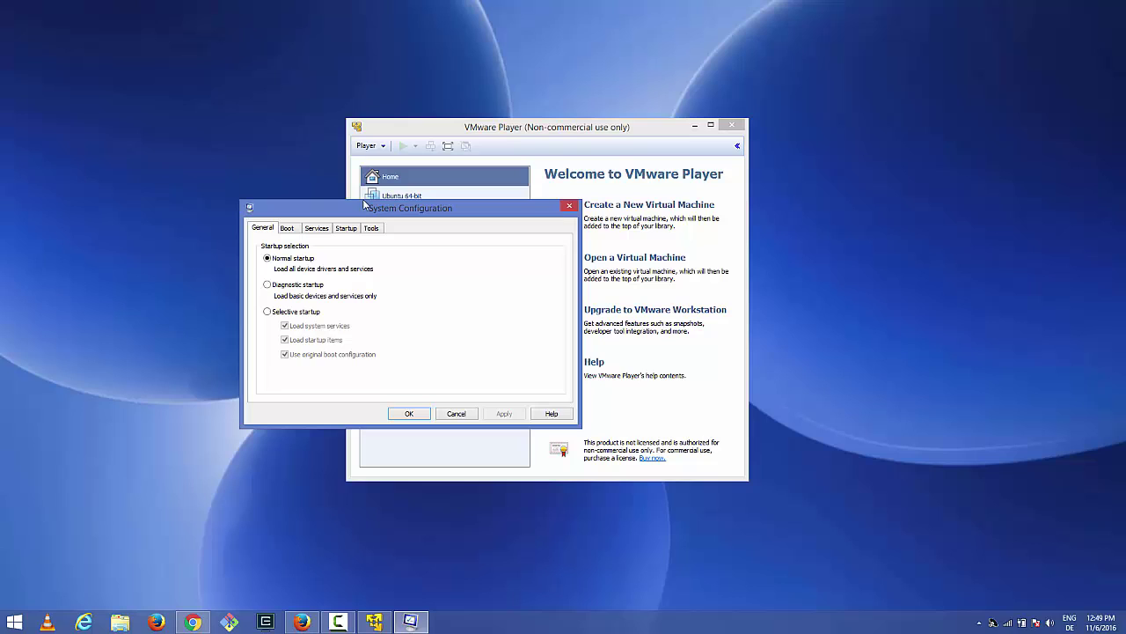
click(319, 229)
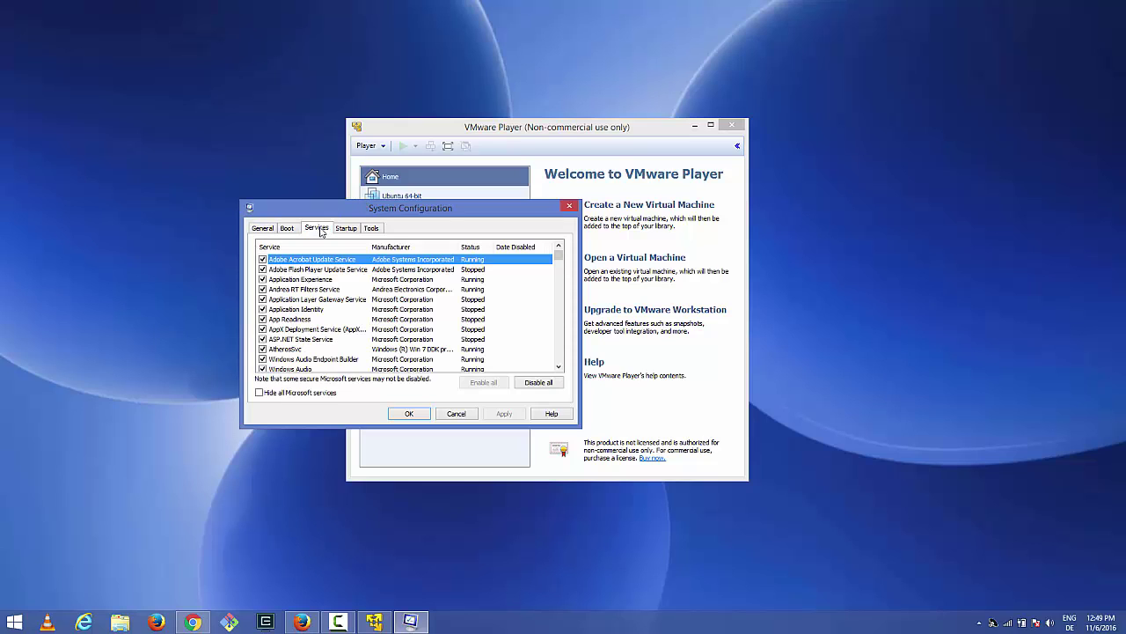
Step: Hide all Microsoft services and select VMware Authorization Service, which shows Stopped
click(261, 393)
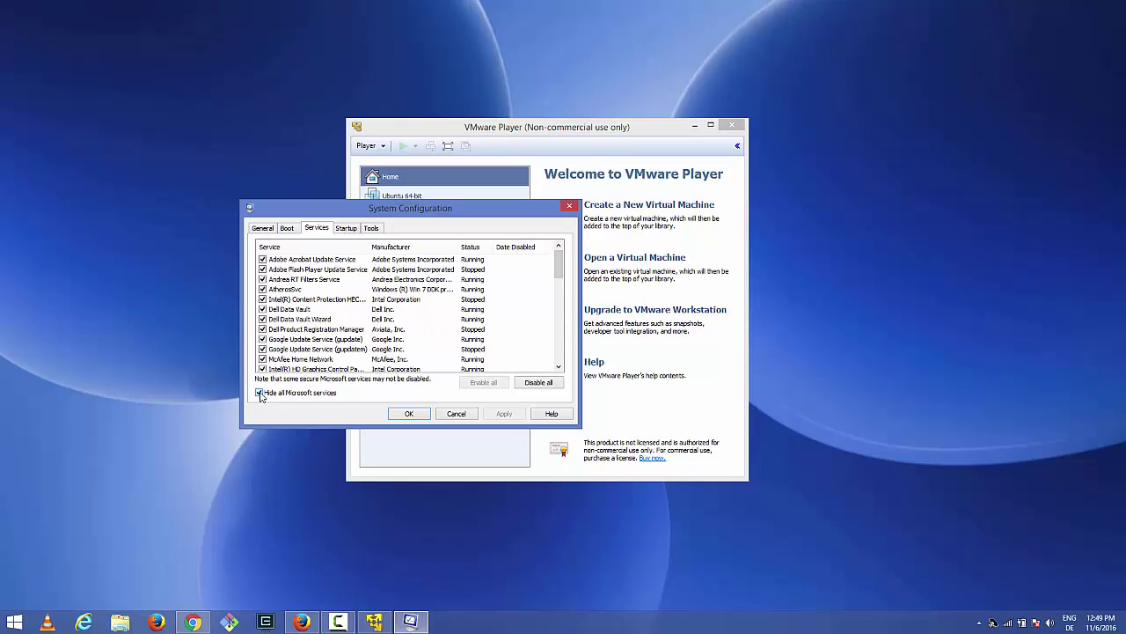
drag(558, 264, 558, 346)
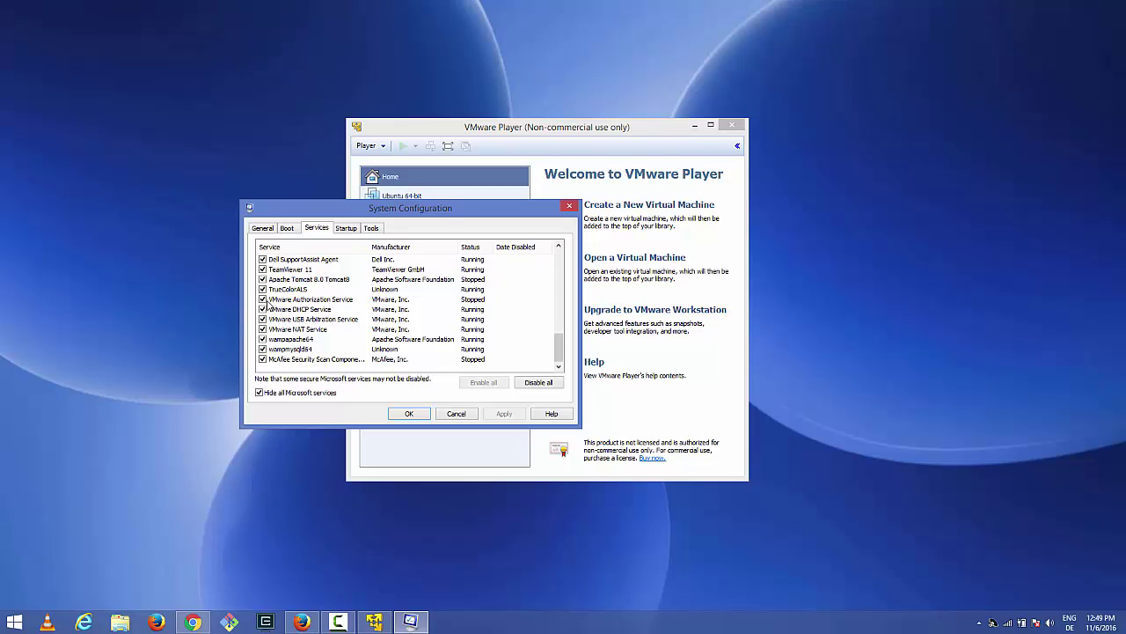
click(281, 301)
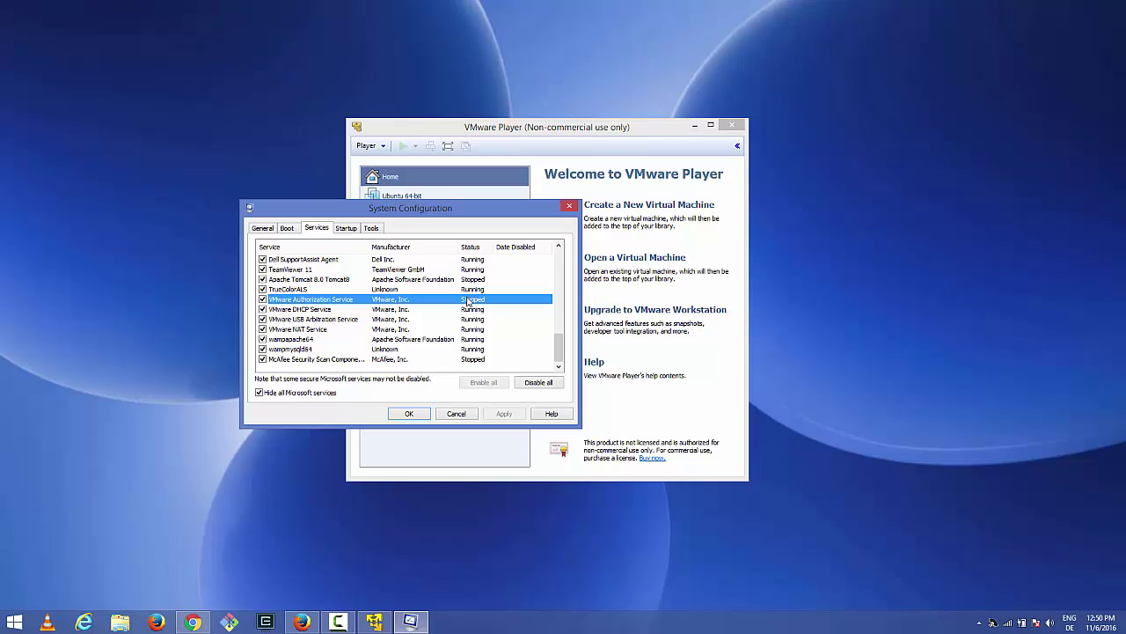
drag(495, 214, 355, 199)
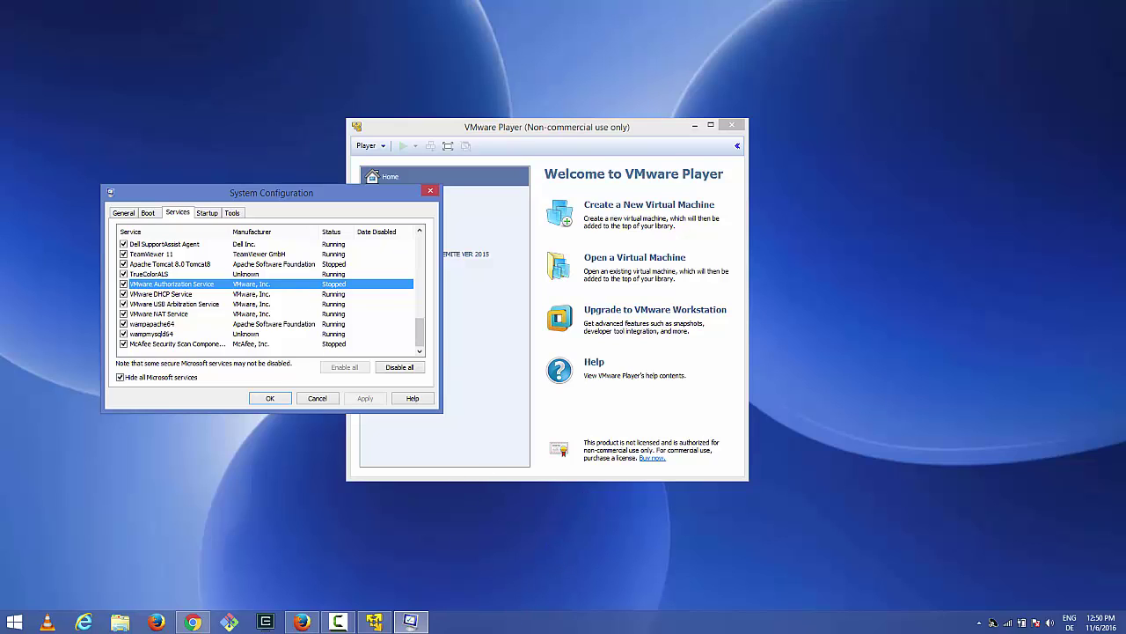
Step: Search Windows for 'services.msc' and open the Services console from the results
mouse_move(1125, 633)
click(1102, 290)
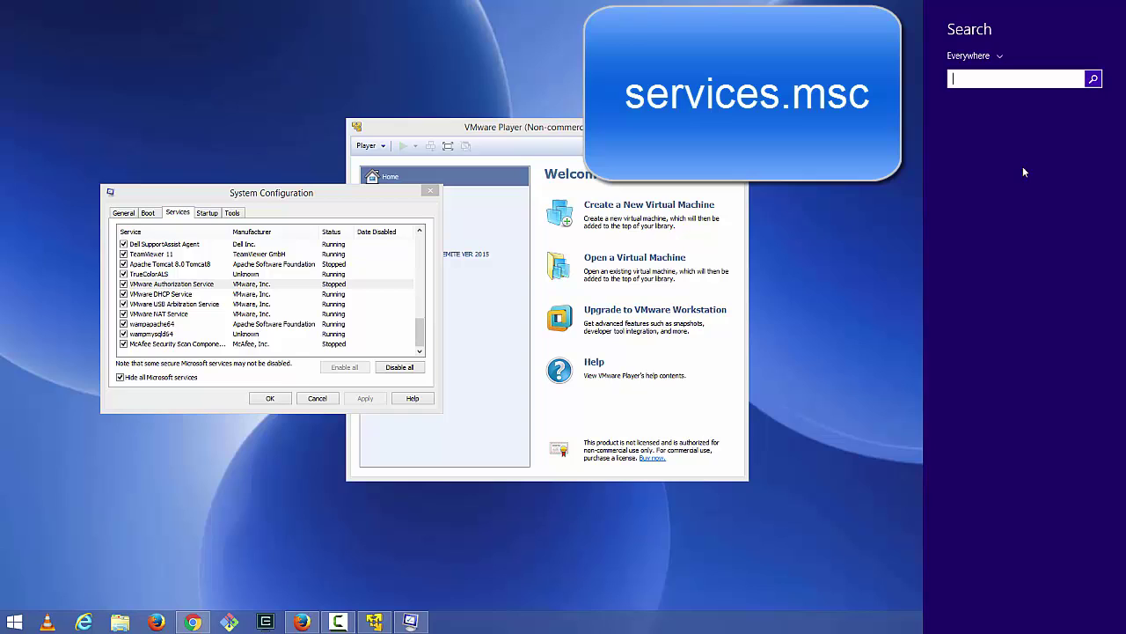
text(se)
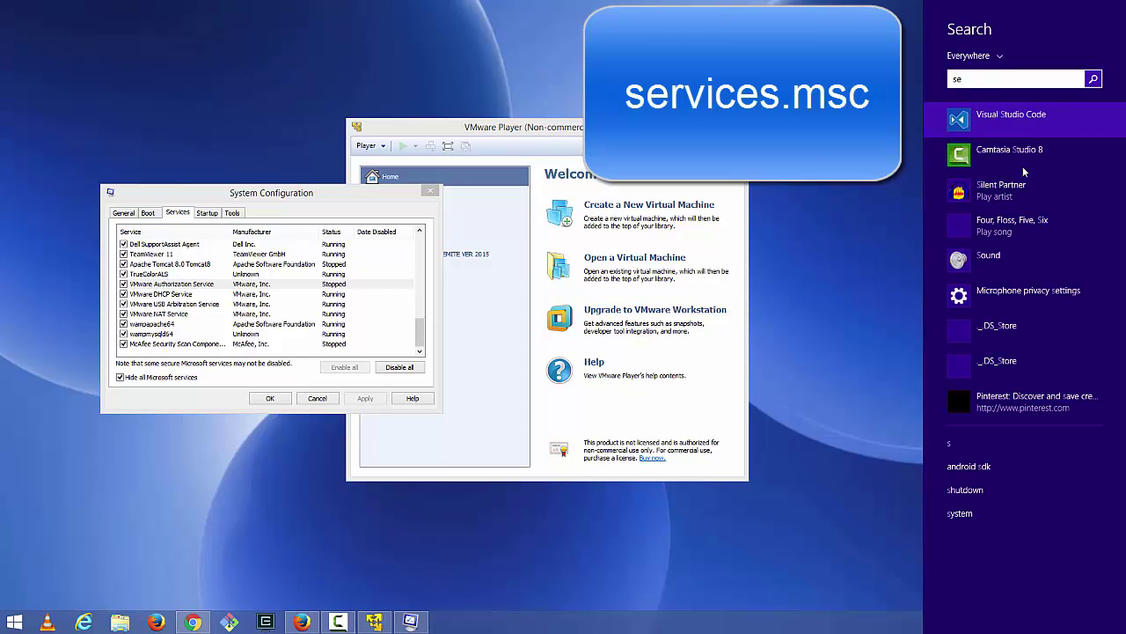
text(rvices)
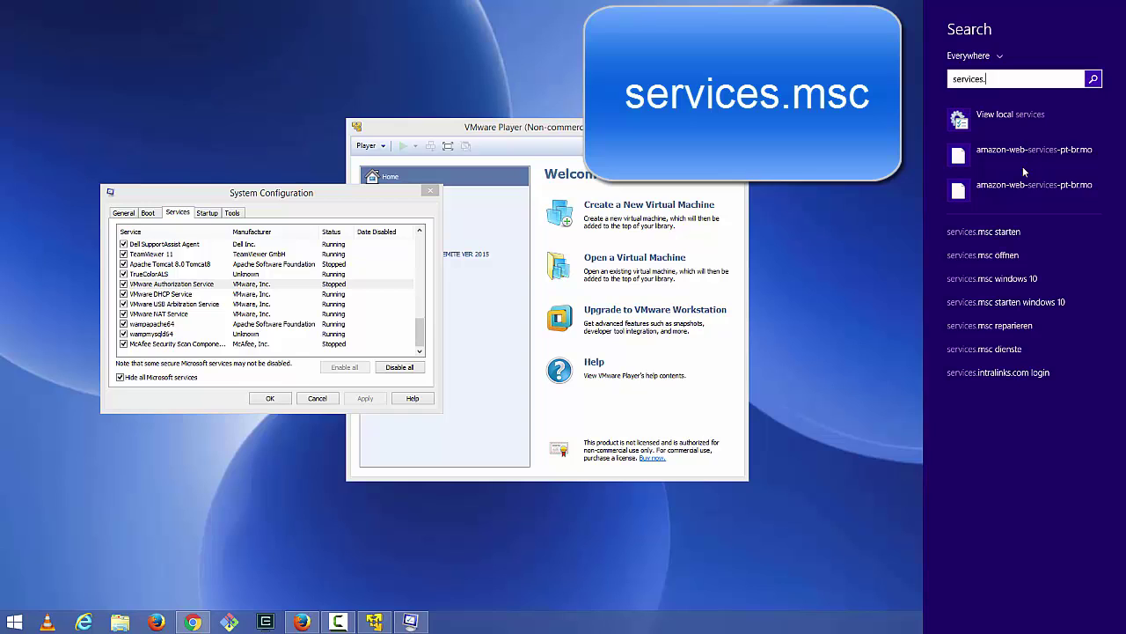
text(.m)
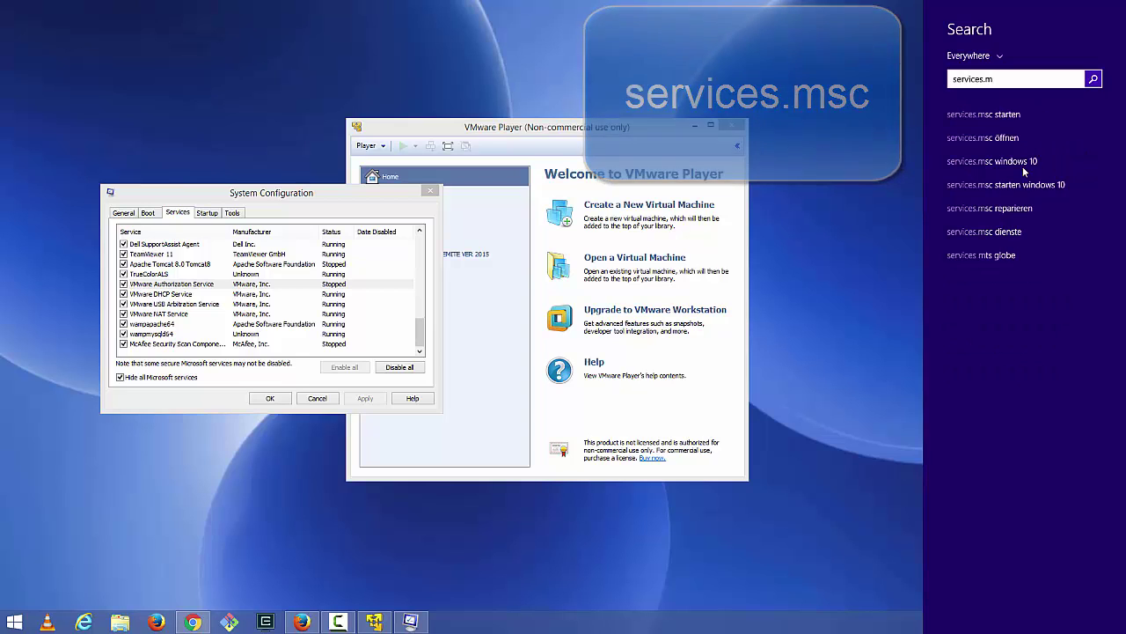
text(sc)
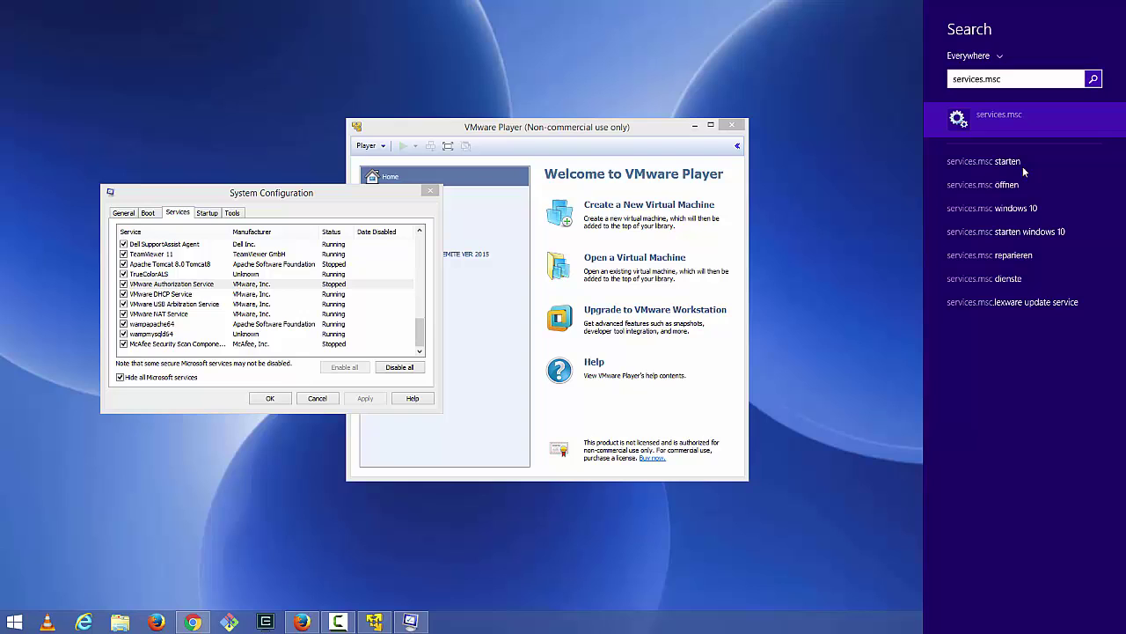
click(997, 125)
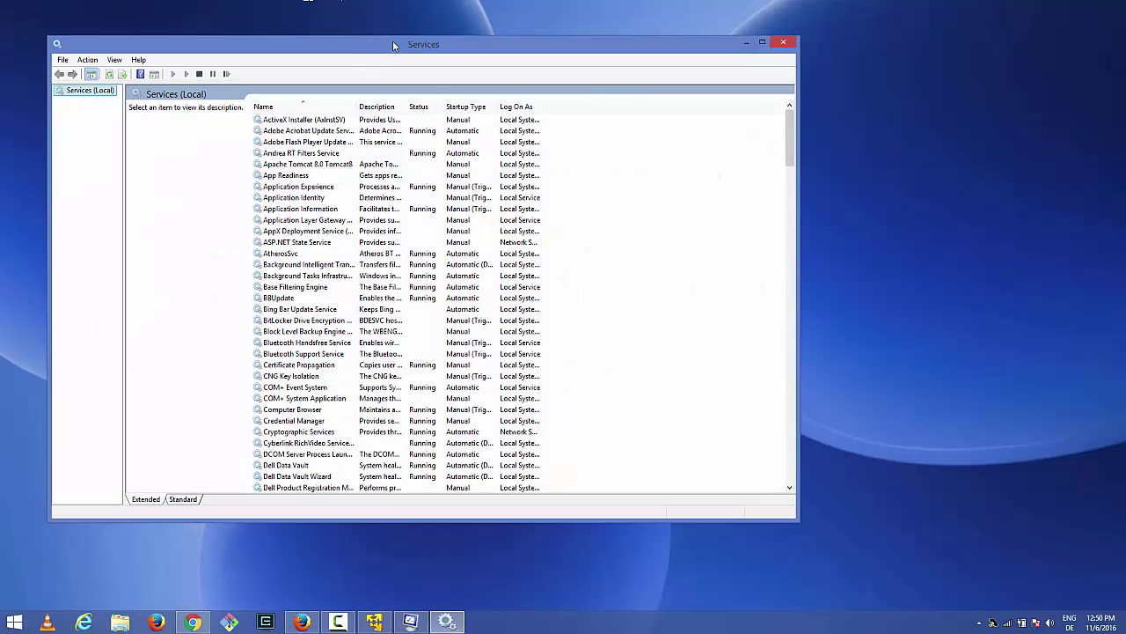
Step: Start VMware Authorization Service from its Properties dialog so it shows Running
drag(392, 46, 515, 71)
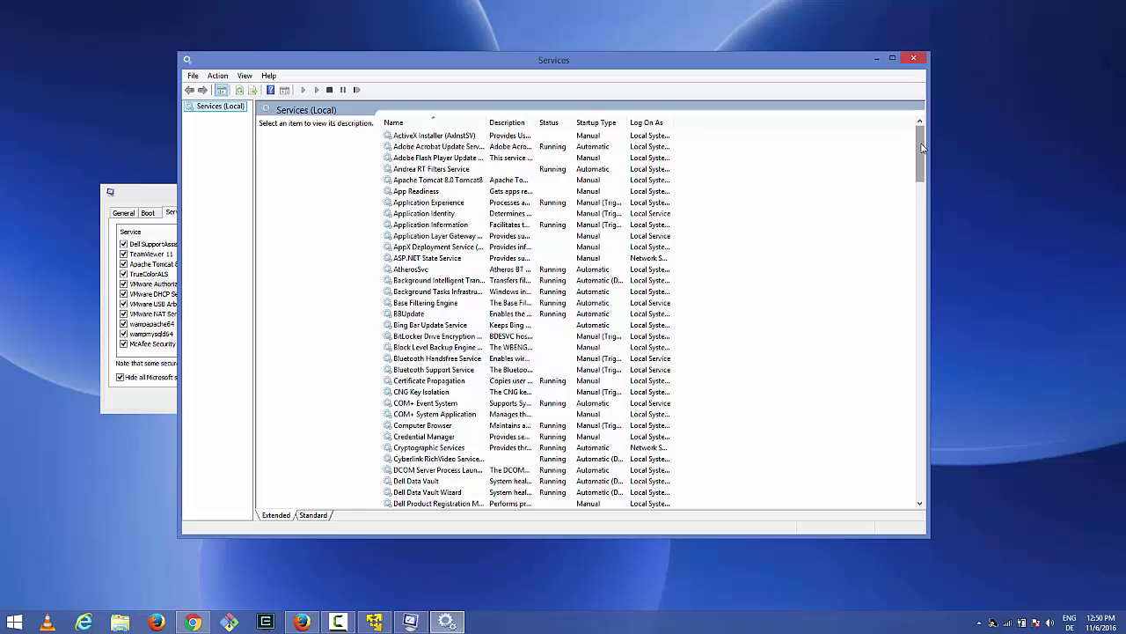
drag(921, 148, 925, 406)
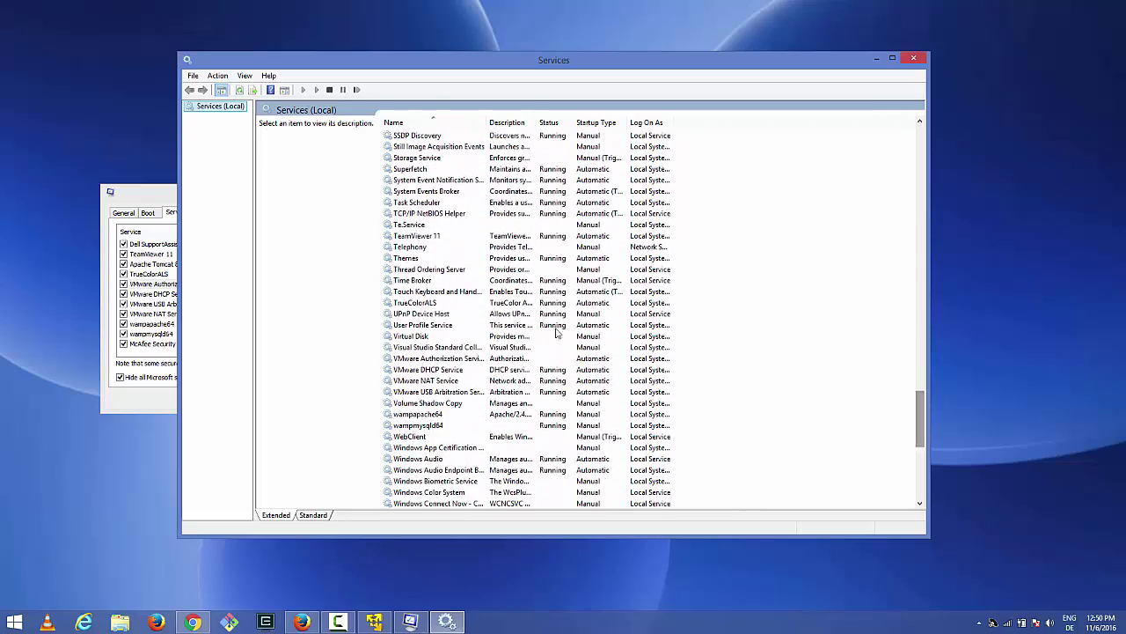
click(433, 359)
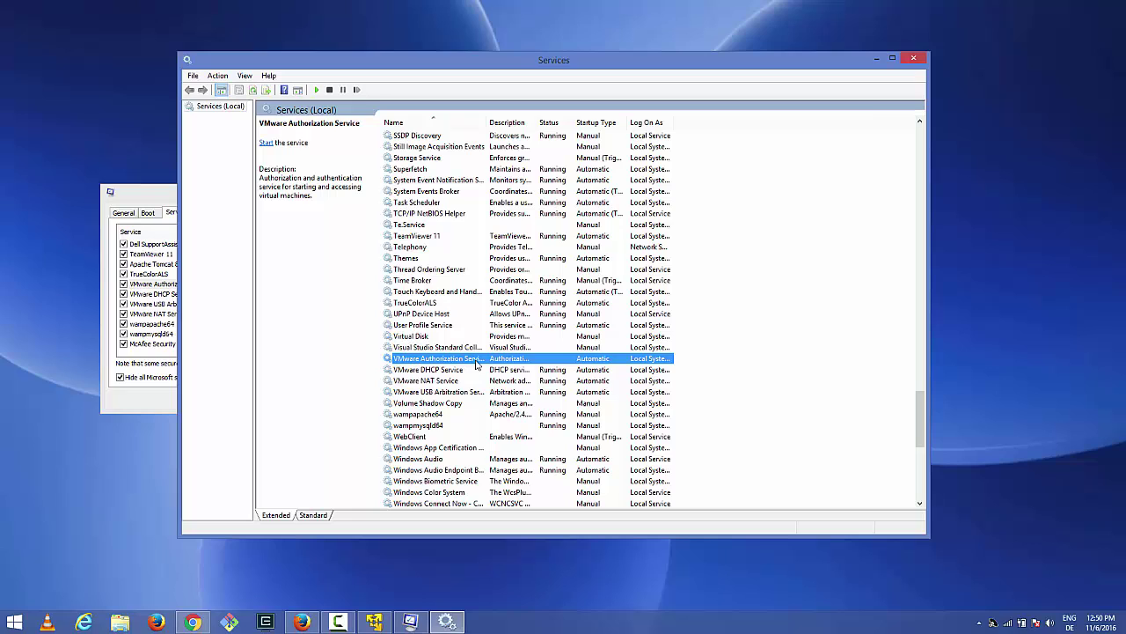
double_click(515, 362)
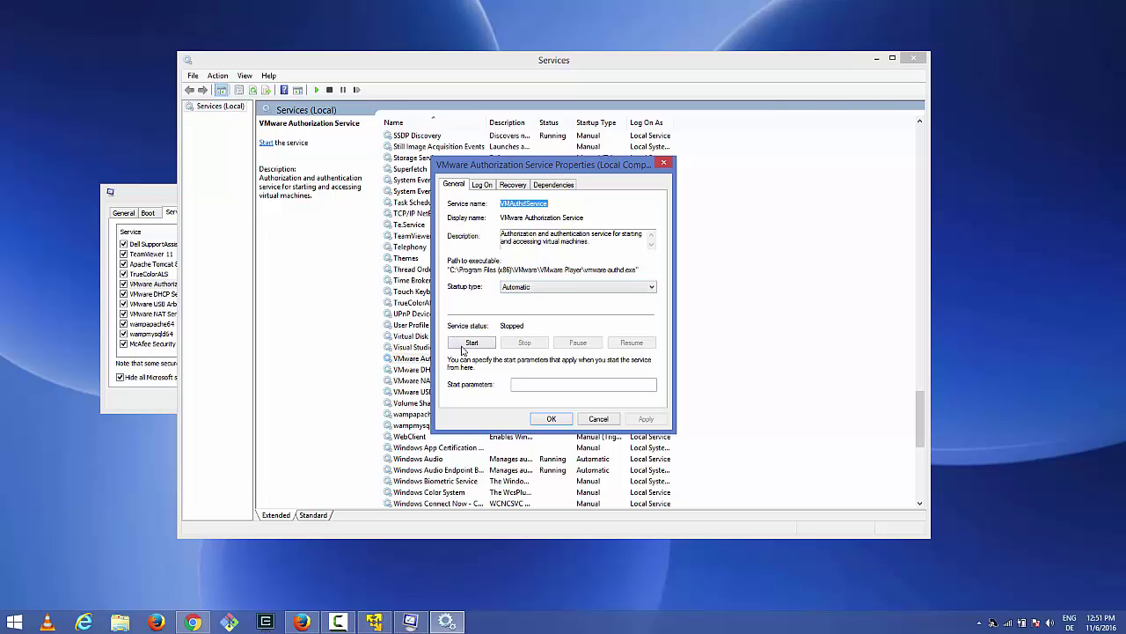
click(473, 344)
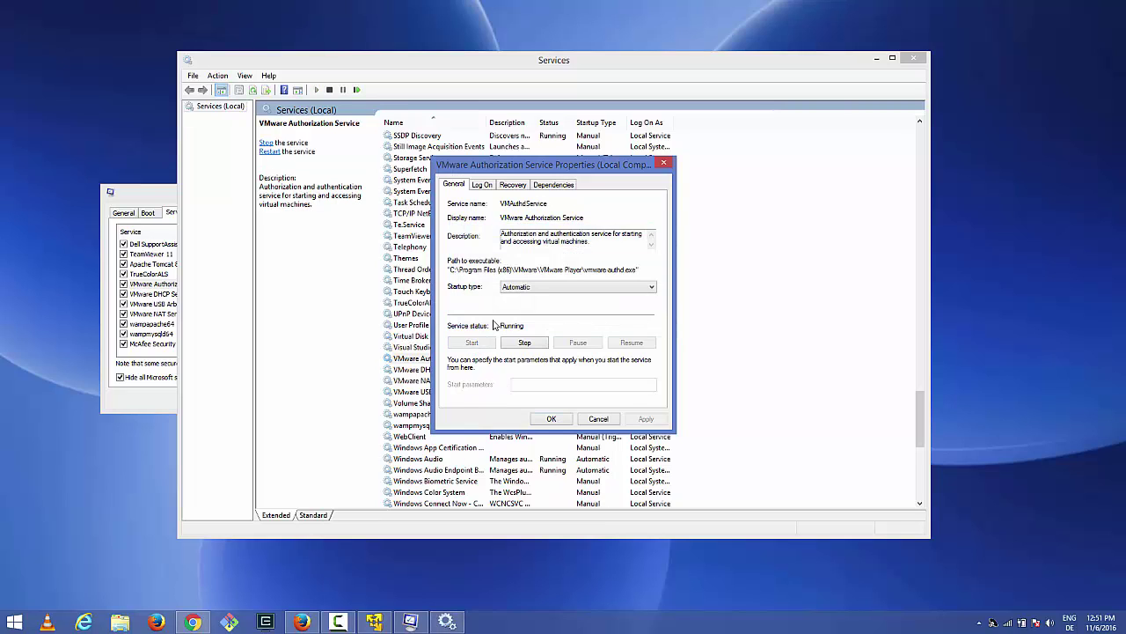
click(550, 419)
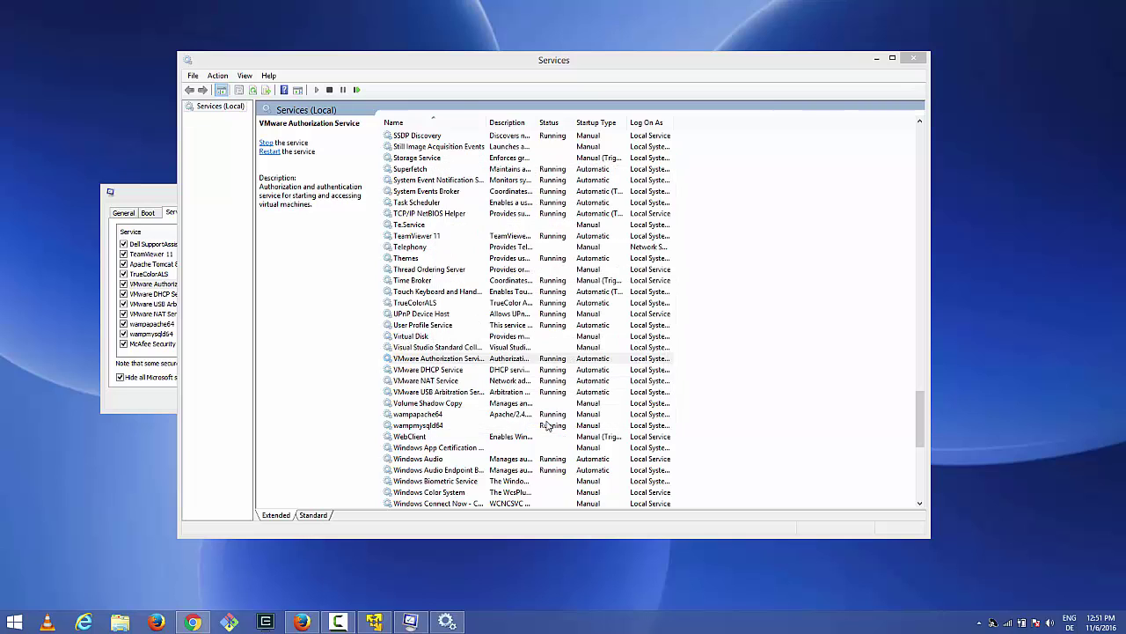
Step: Minimize Services, close System Configuration, and power on the Ubuntu 64-bit virtual machine
click(877, 59)
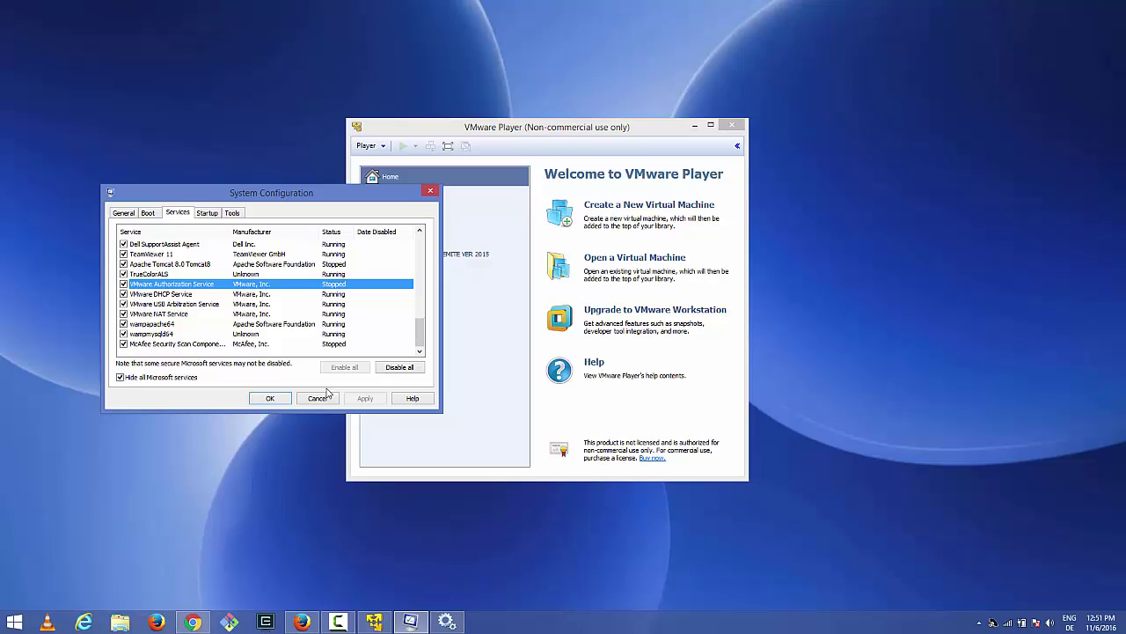
click(286, 400)
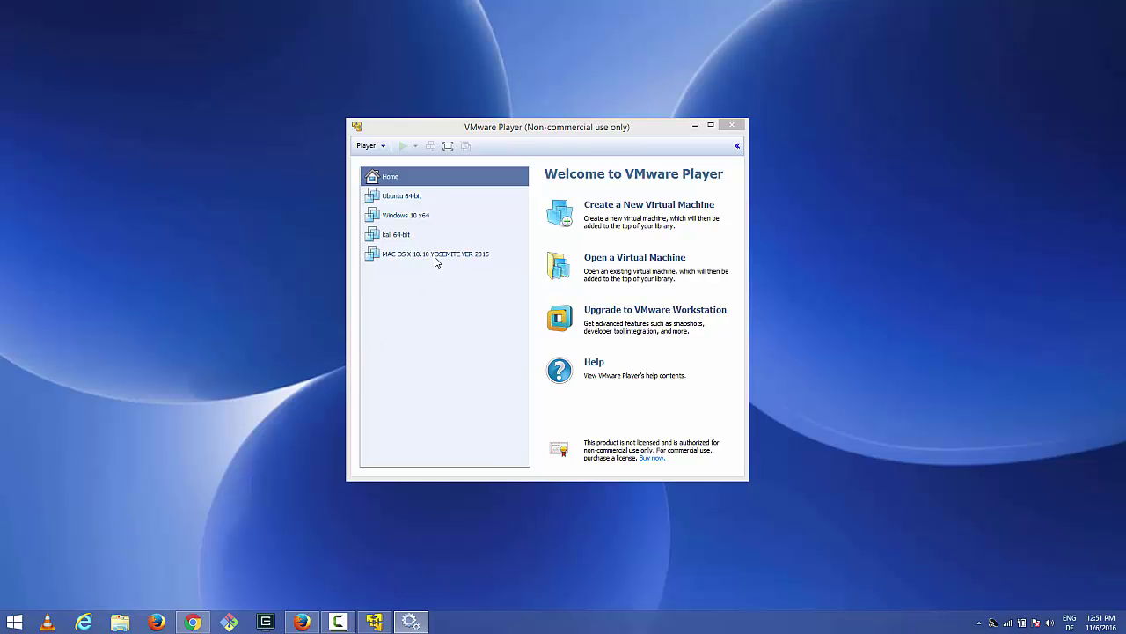
click(416, 201)
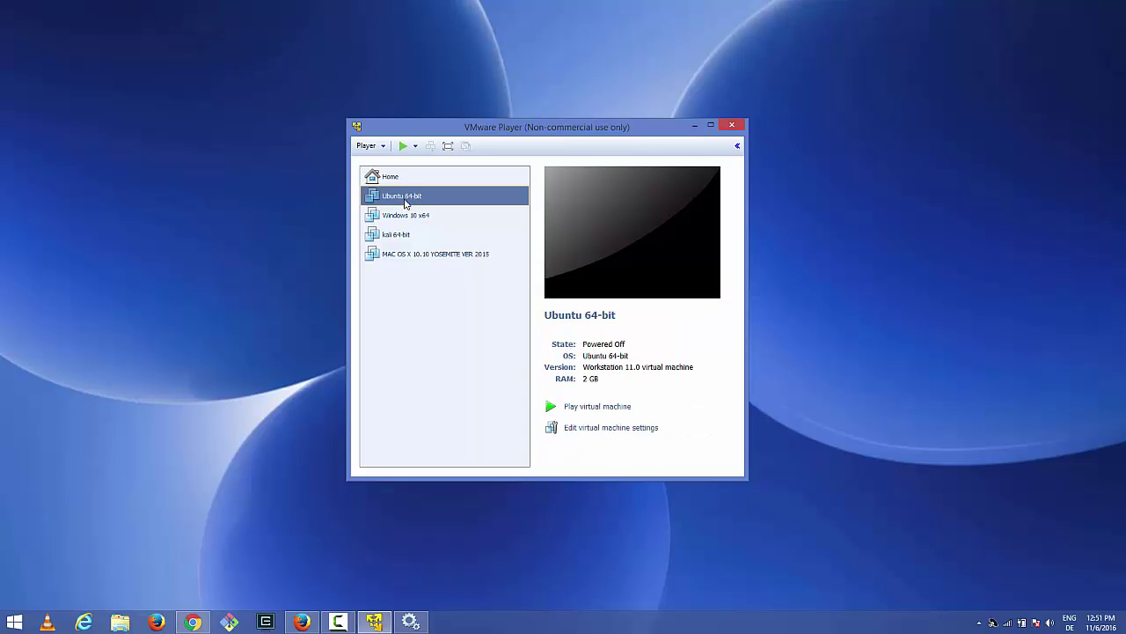
click(402, 145)
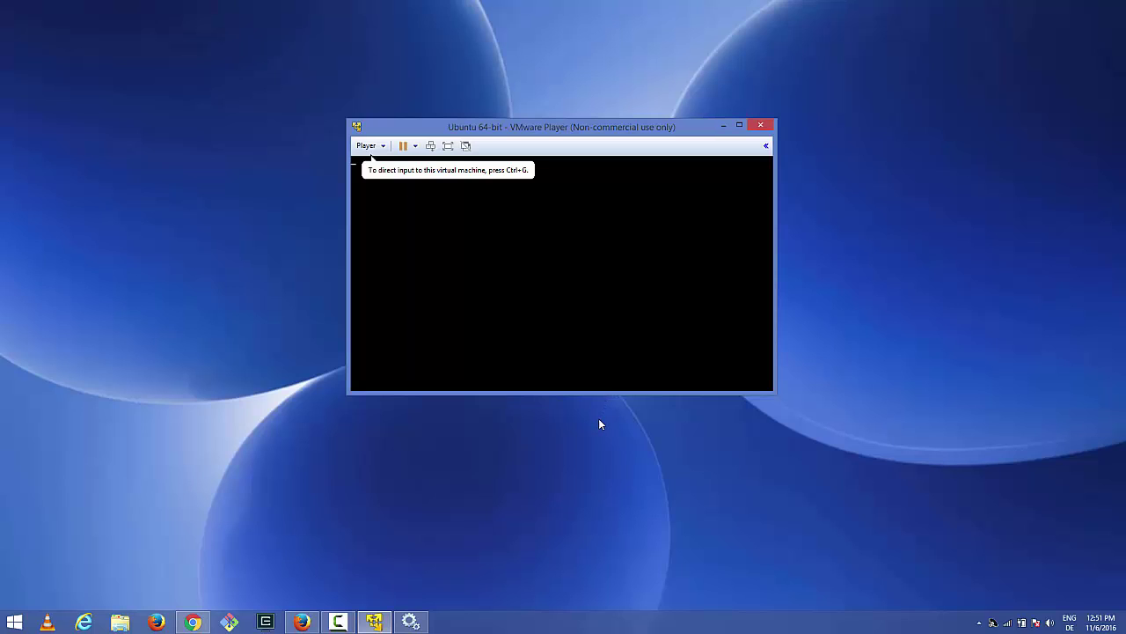
click(520, 625)
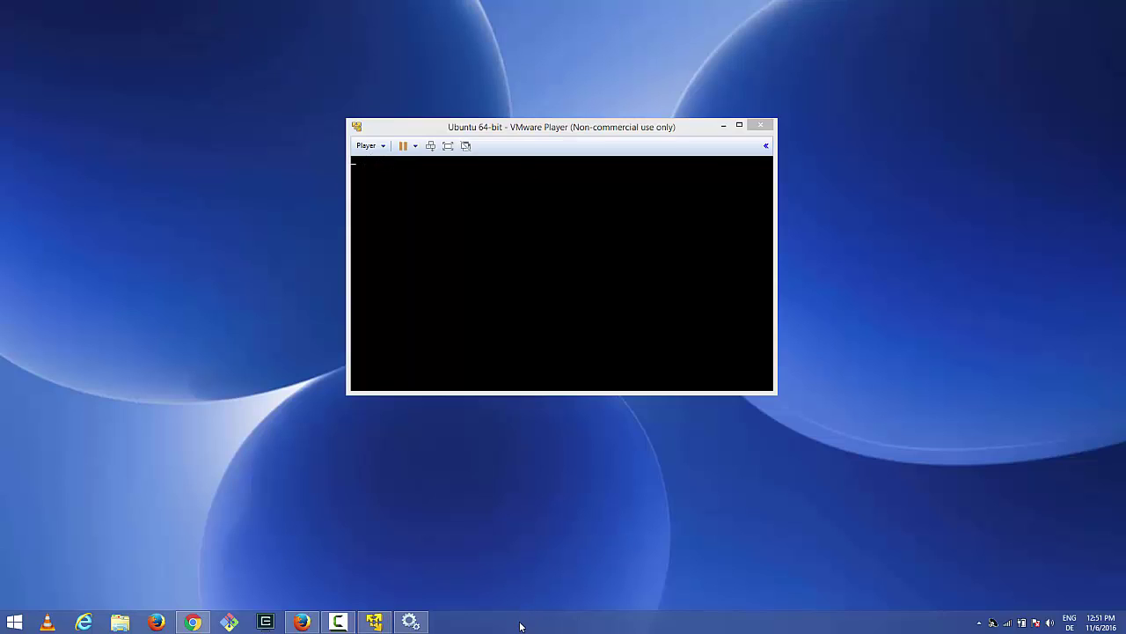